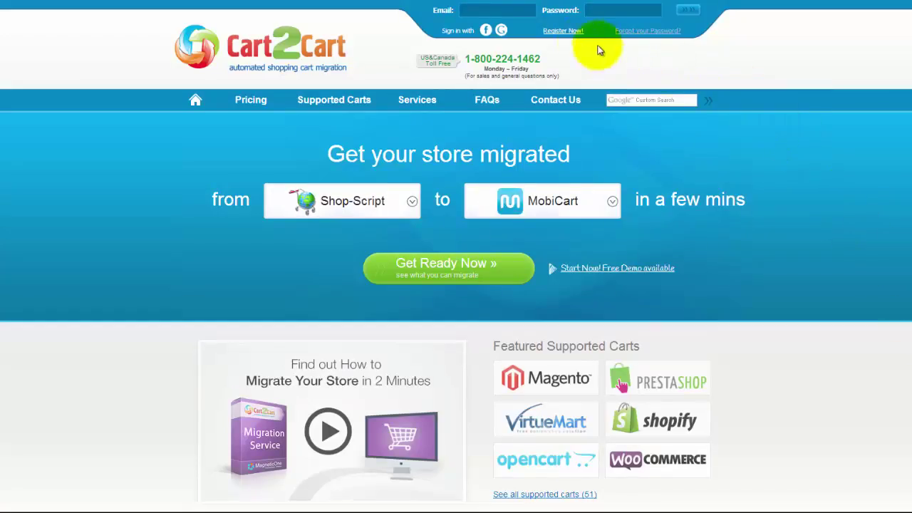
- Register a new Cart2Cart account with an e-mail, full name and password, accepting the Terms of Service
left_click(563, 31)
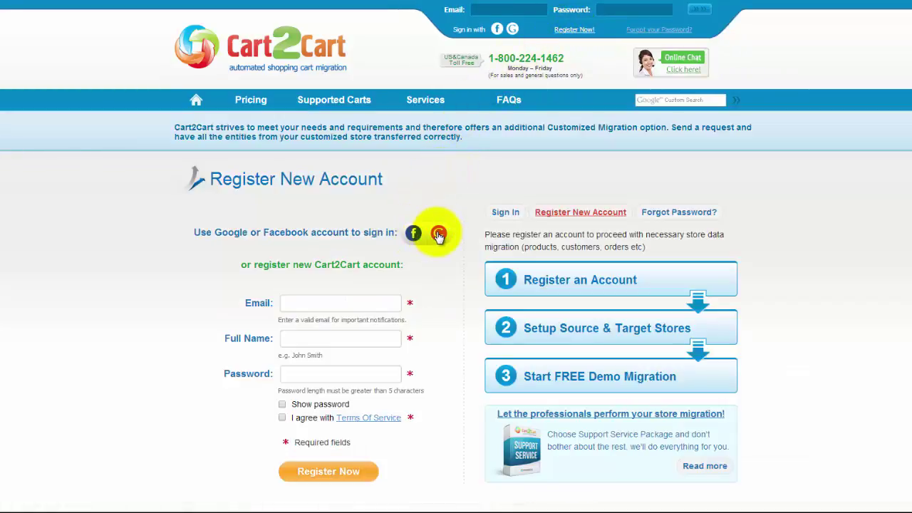
left_click(336, 303)
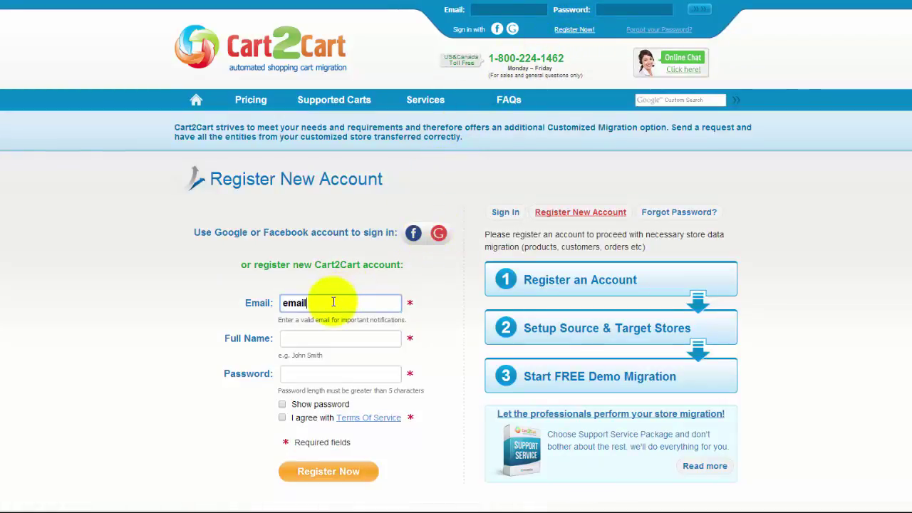
left_click(330, 336)
type("Full Name")
key("Tab")
type("123")
left_click(282, 418)
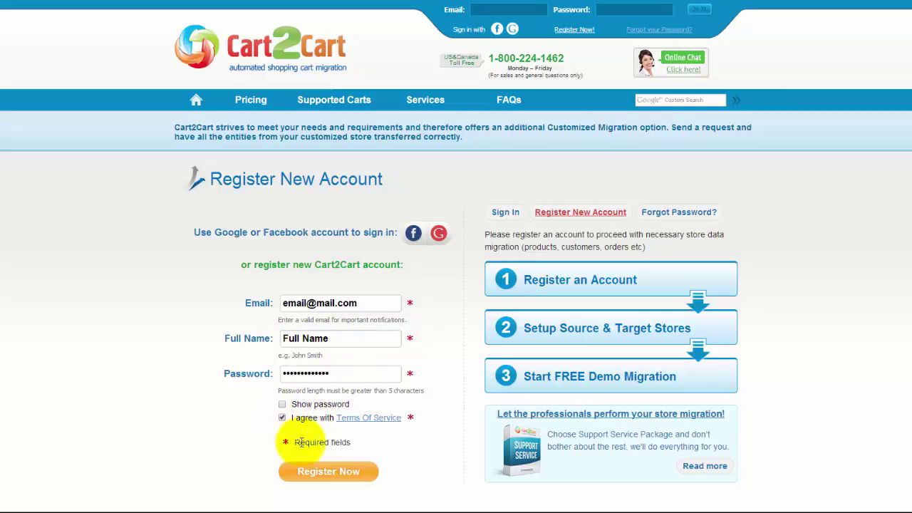
left_click(328, 471)
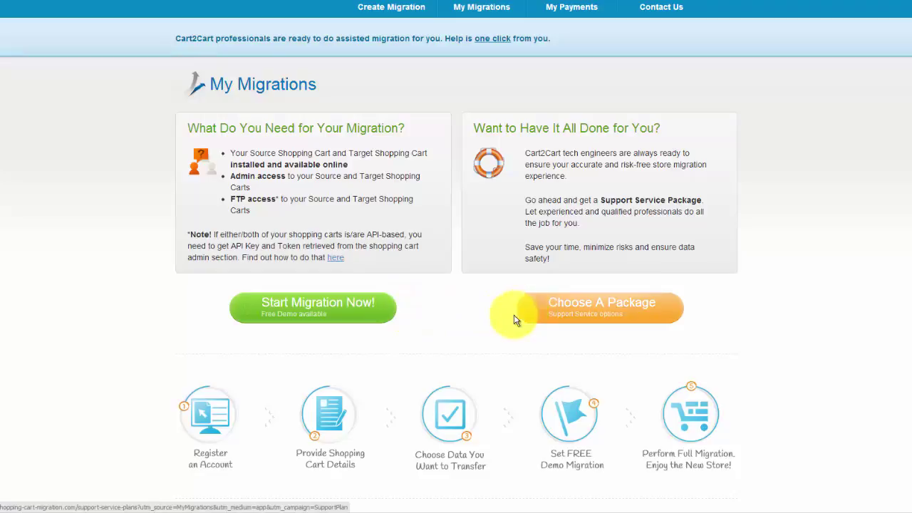
- Start a new migration from the My Migrations page
left_click(374, 316)
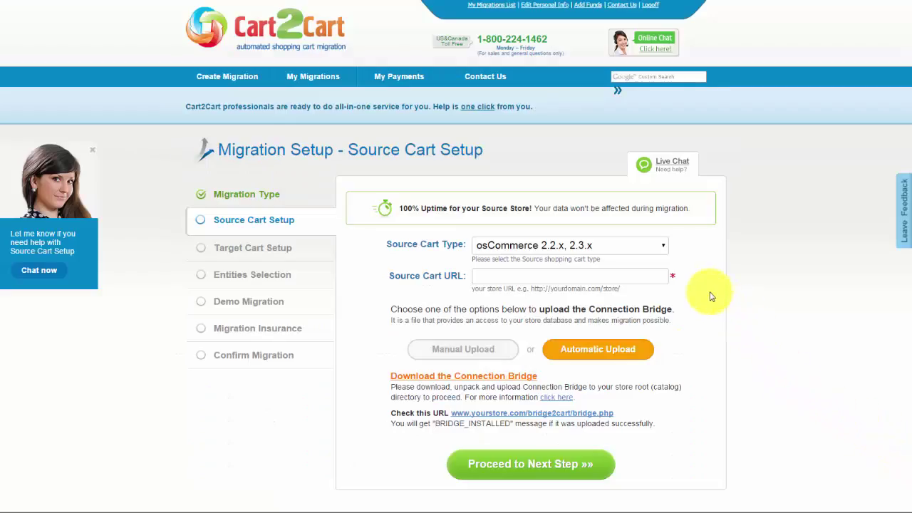
left_click(664, 251)
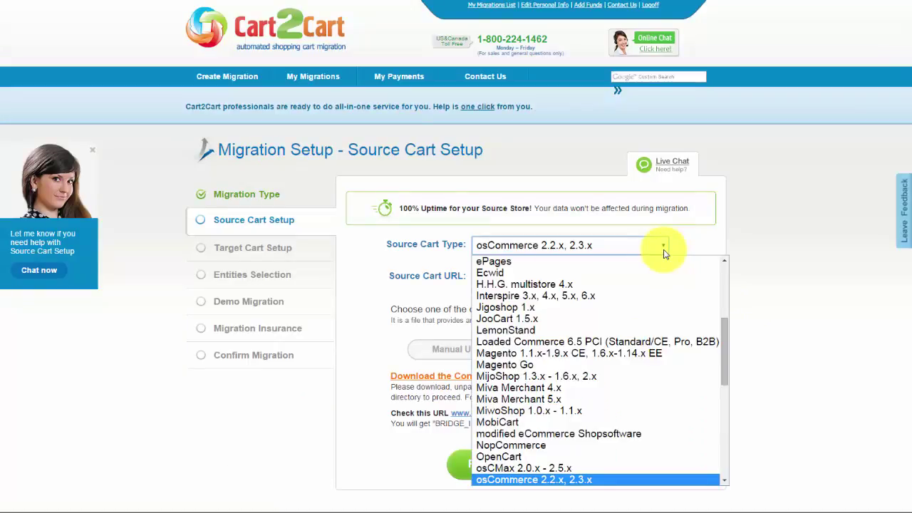
left_click(647, 353)
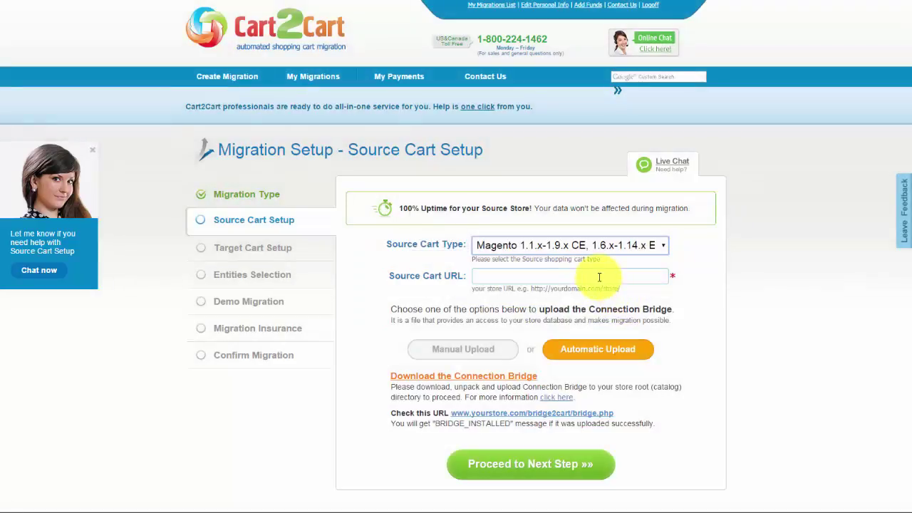
left_click(599, 277)
type("www.")
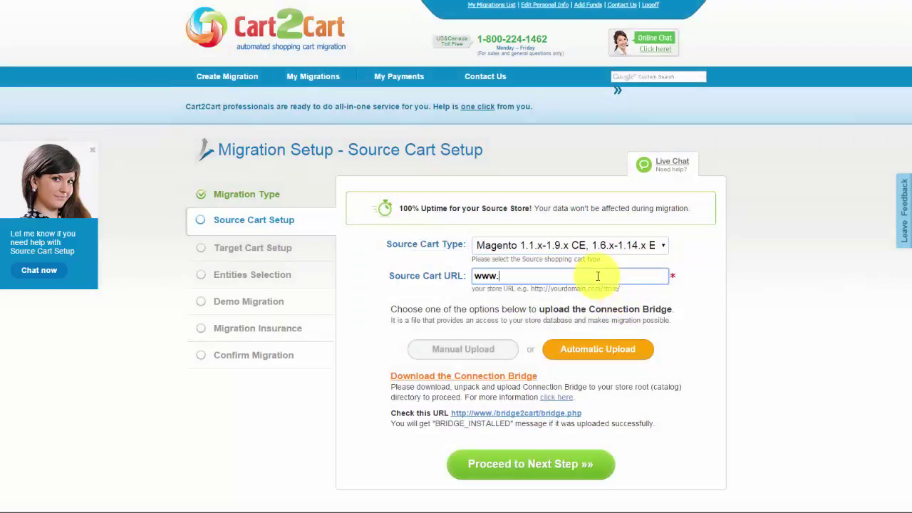
type("your-magento")
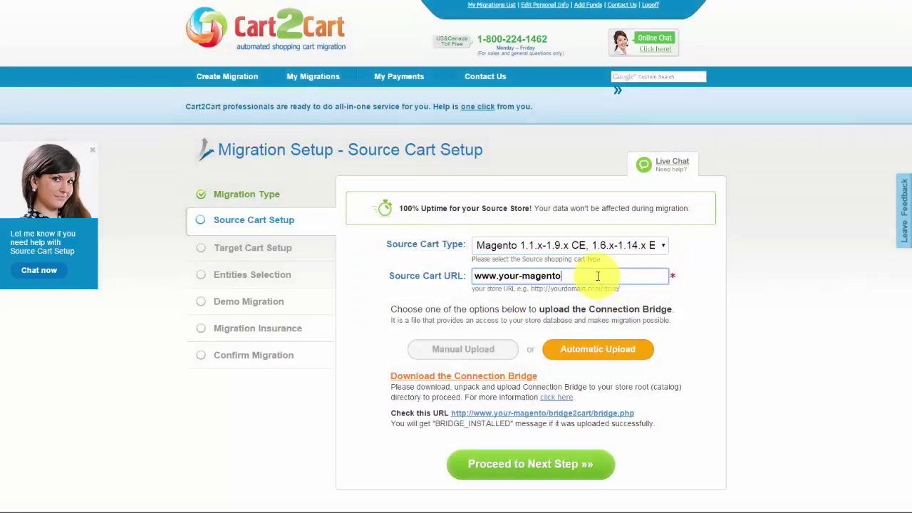
type("-store.com")
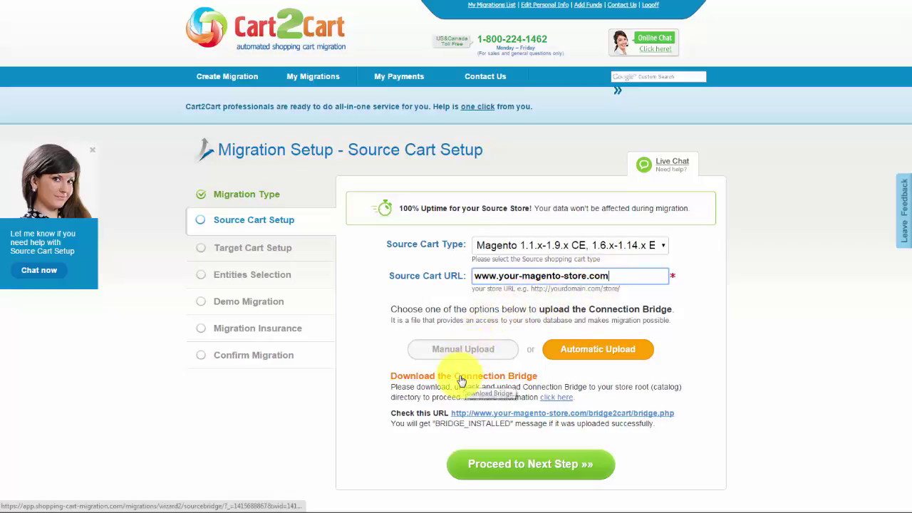
- Check the Connection Bridge help, then proceed to Target Cart Setup
left_click(555, 402)
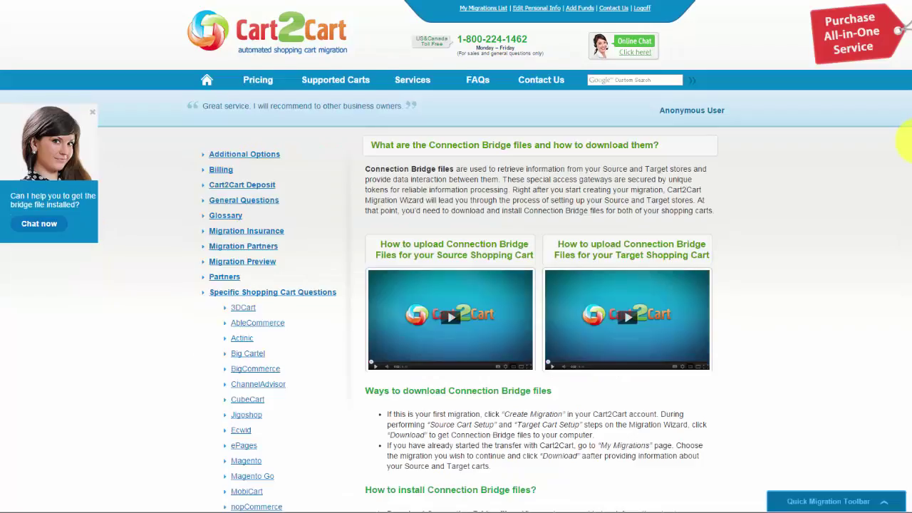
scroll(899, 178, "down", 6)
scroll(905, 300, "up", 6)
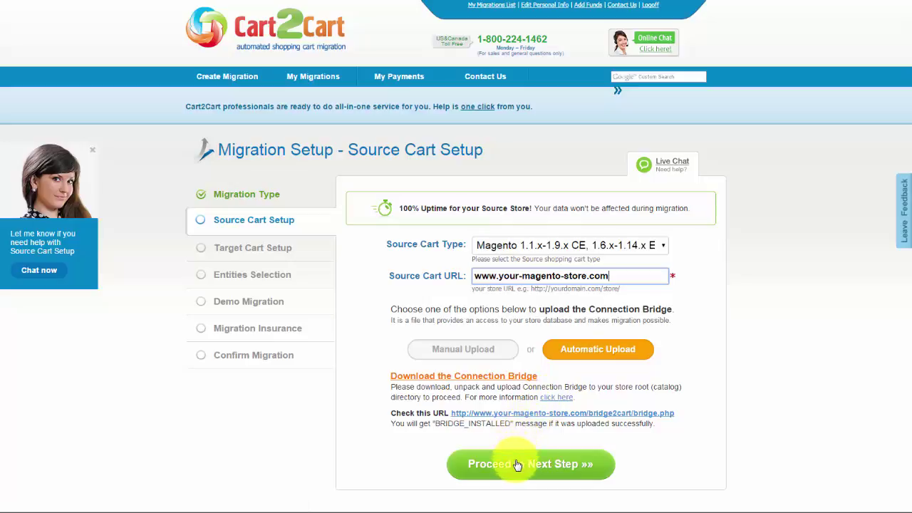
left_click(521, 464)
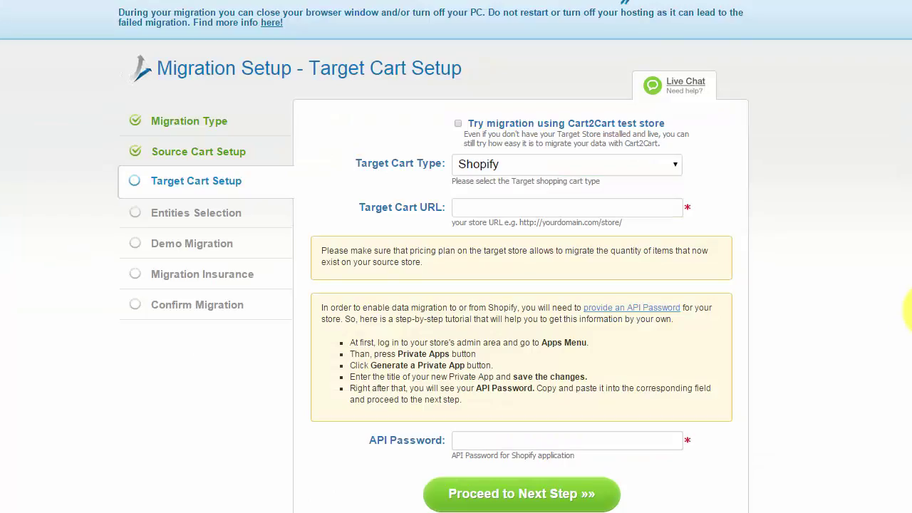
left_click(509, 170)
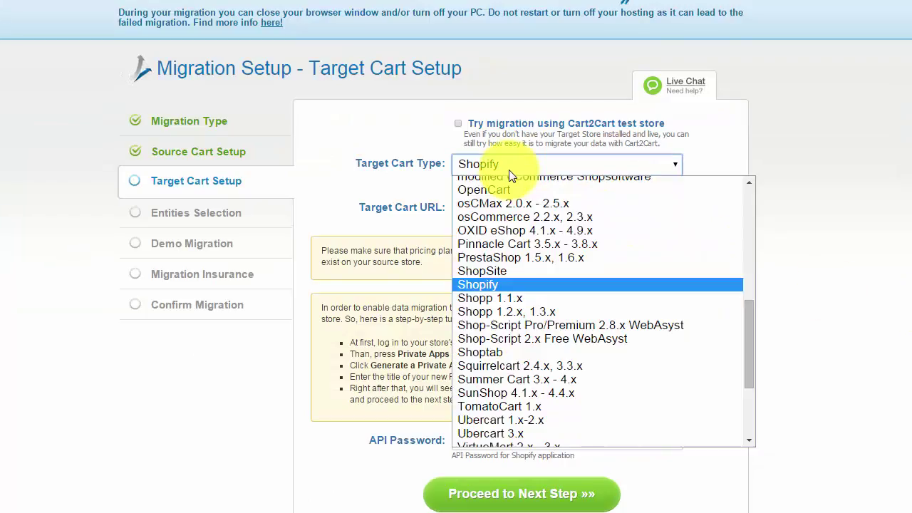
left_click(509, 286)
left_click(494, 208)
type("www")
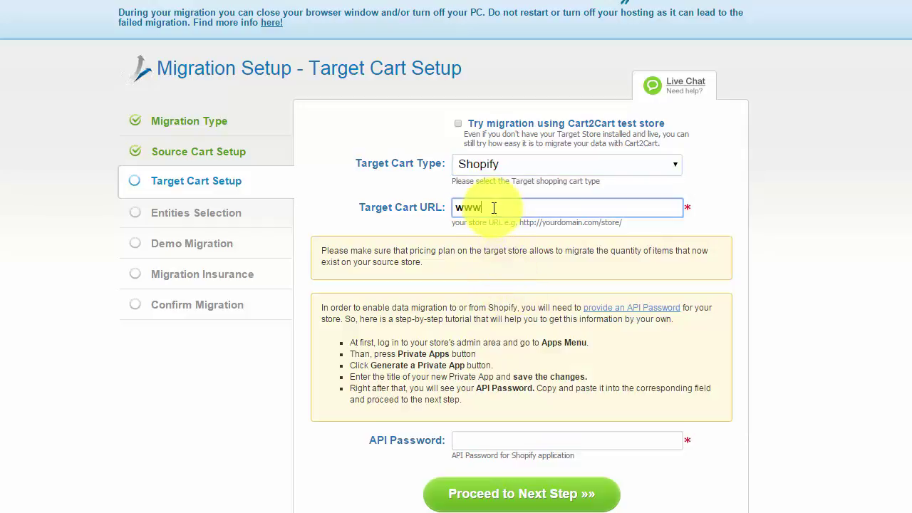
type(".your-shopify-estore.com")
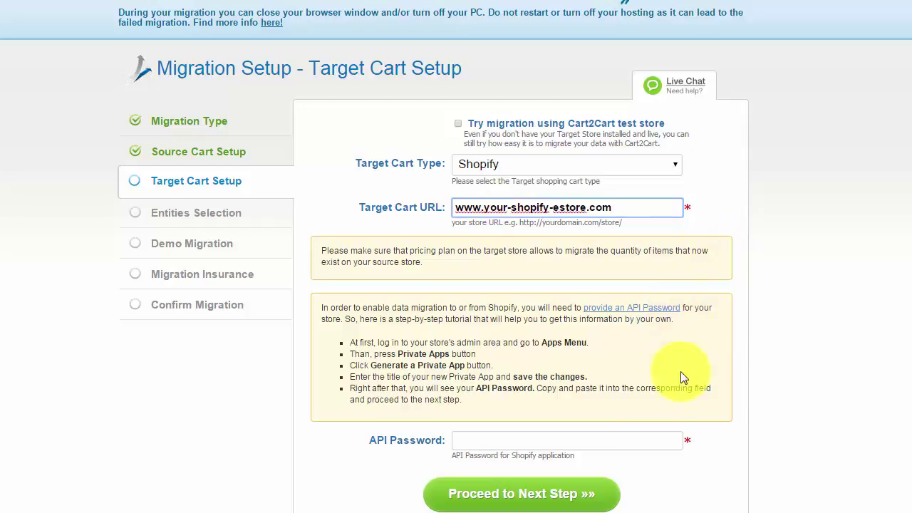
left_click(650, 438)
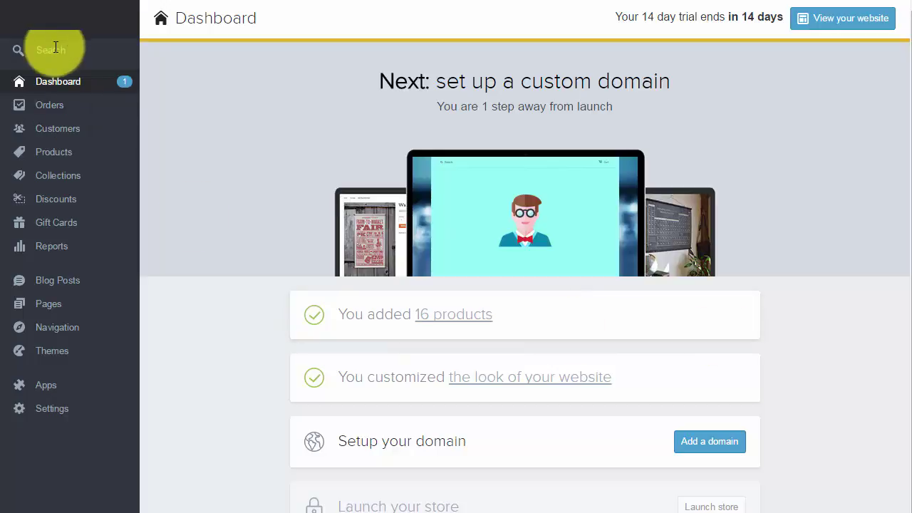
- Create and save a Shopify private app titled test-app
left_click(67, 390)
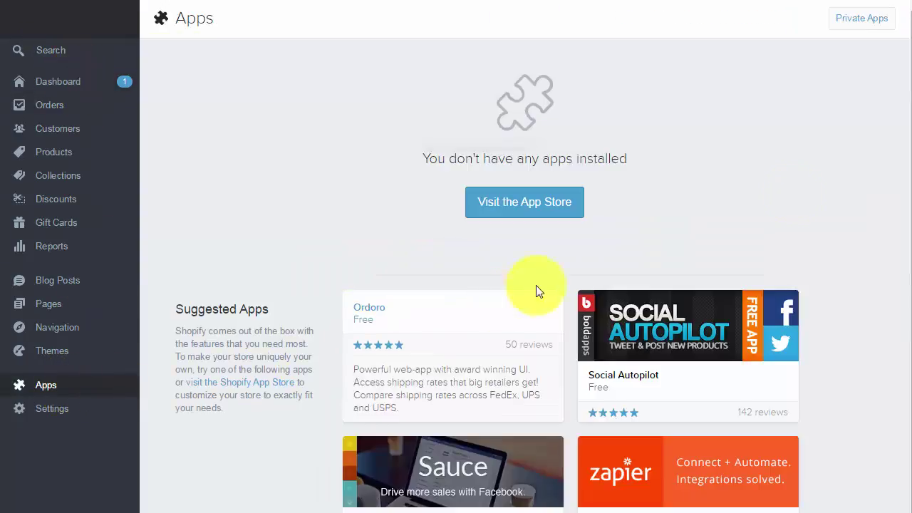
left_click(887, 24)
left_click(506, 261)
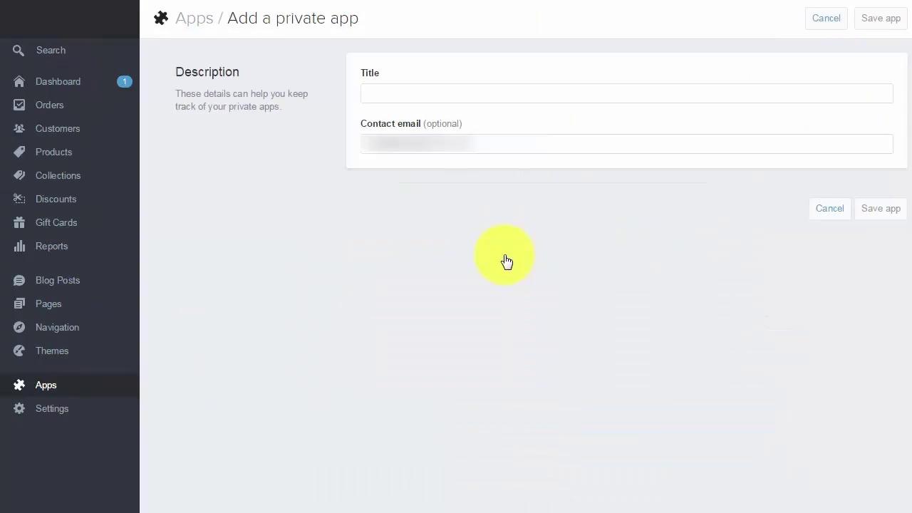
left_click(455, 96)
type("test-app")
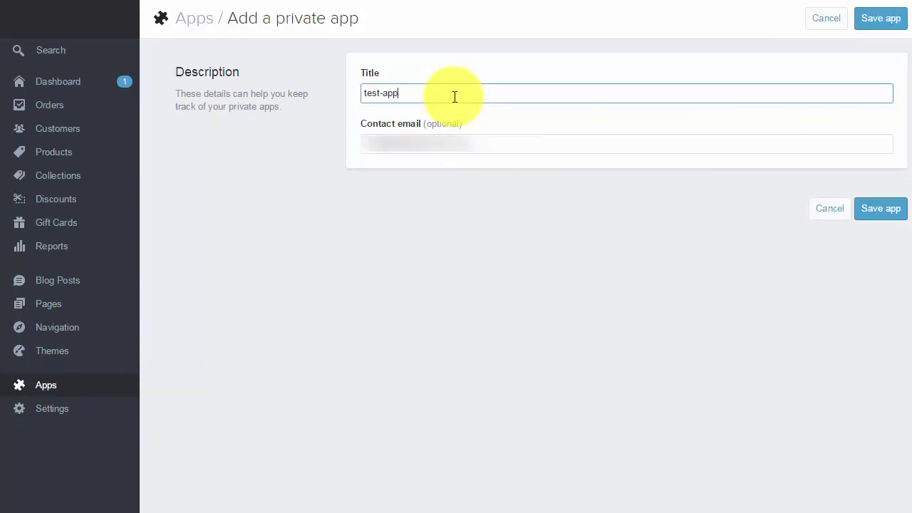
left_click(871, 214)
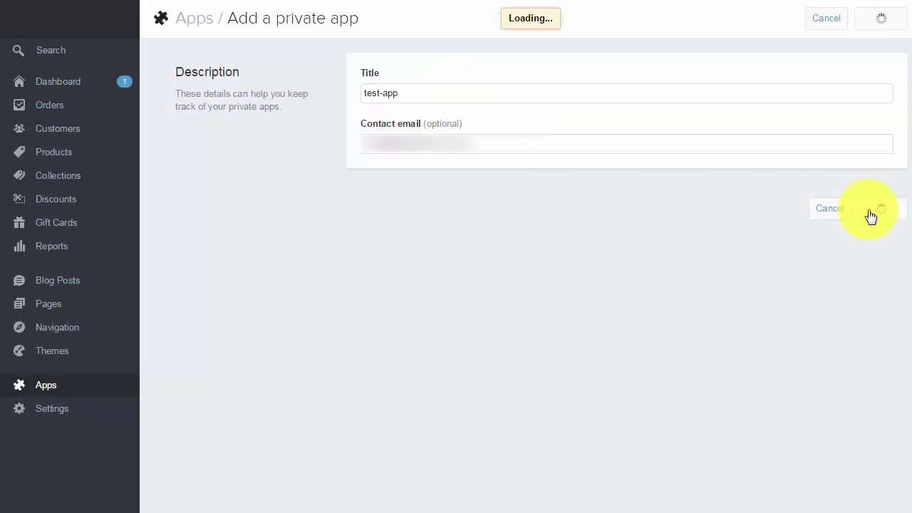
- Copy the test-app API password from its credentials page
left_click(188, 111)
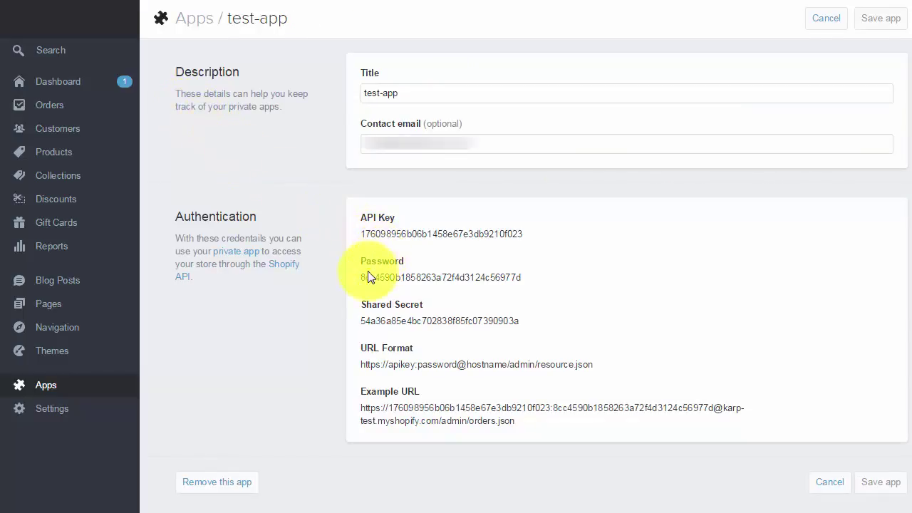
left_click_drag(362, 277, 522, 277)
right_click(538, 289)
left_click(538, 289)
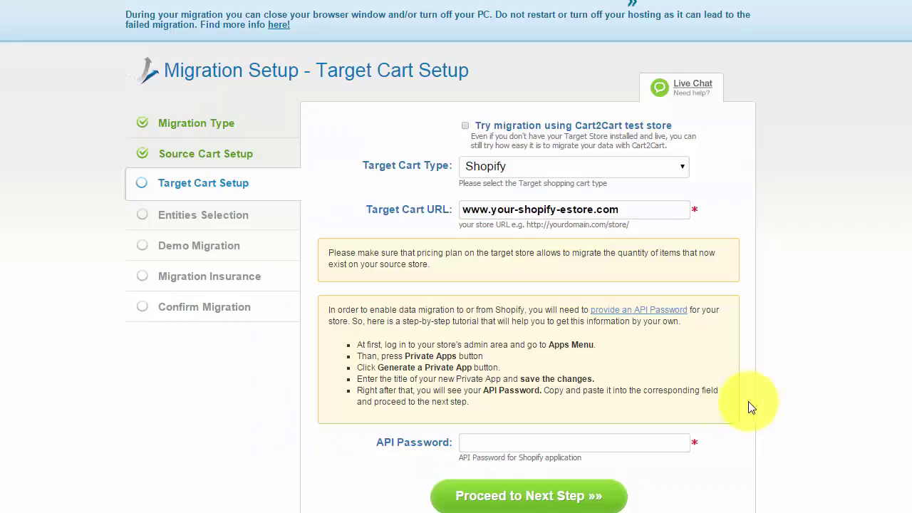
- Paste the copied Shopify API password into Cart2Cart and continue to Entities Selection
right_click(505, 441)
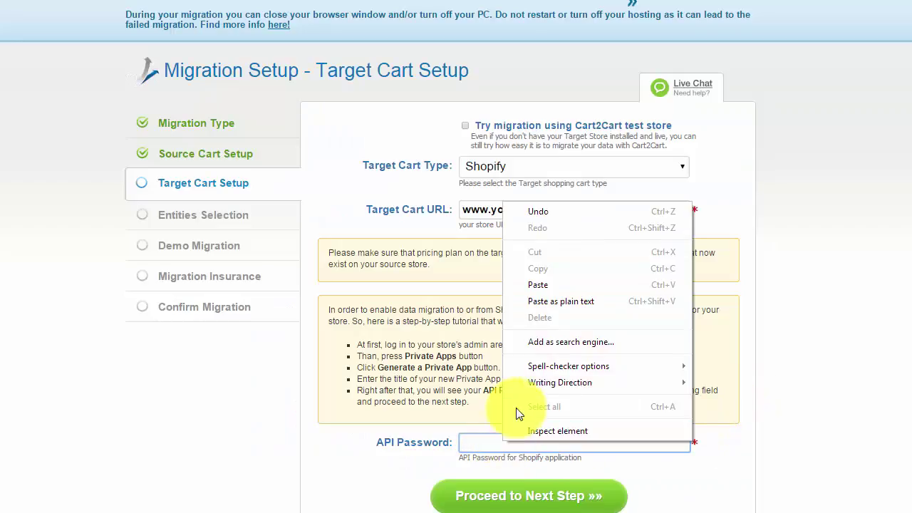
left_click(547, 284)
left_click(564, 506)
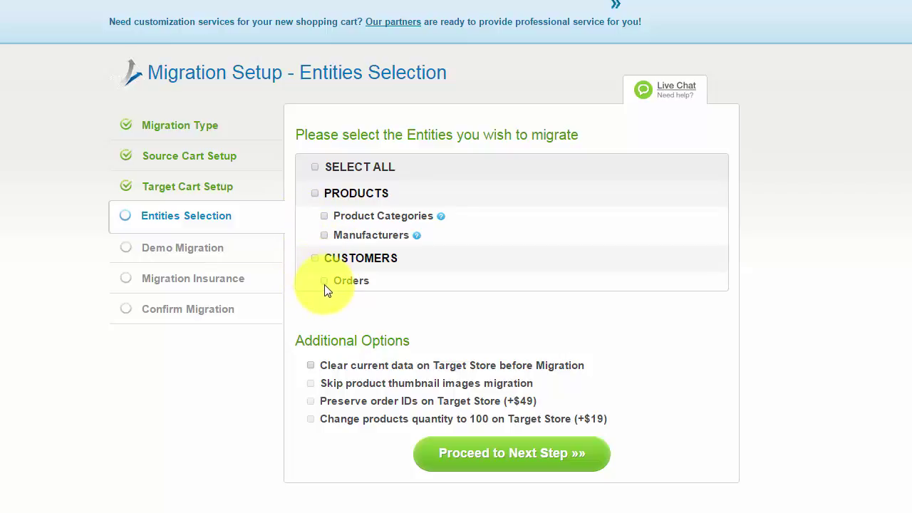
- Select all entities for migration and continue to Currencies Mapping
left_click(324, 171)
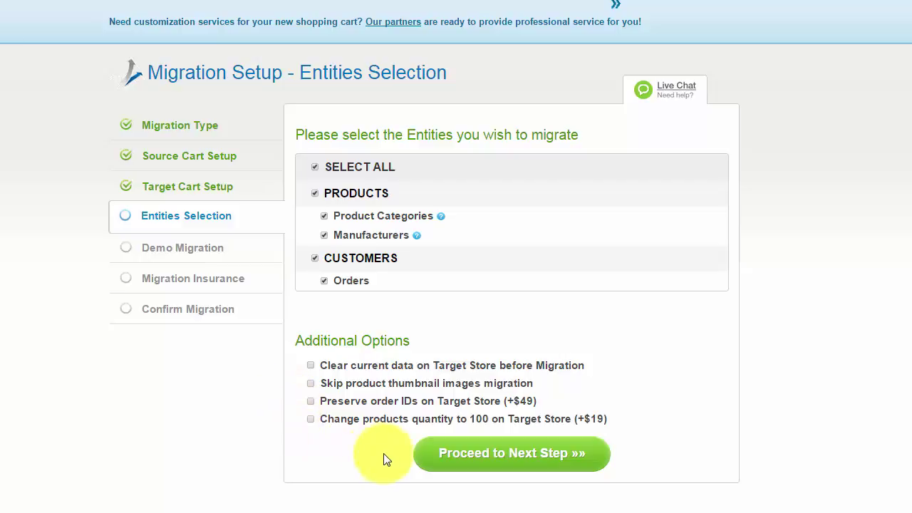
left_click(443, 464)
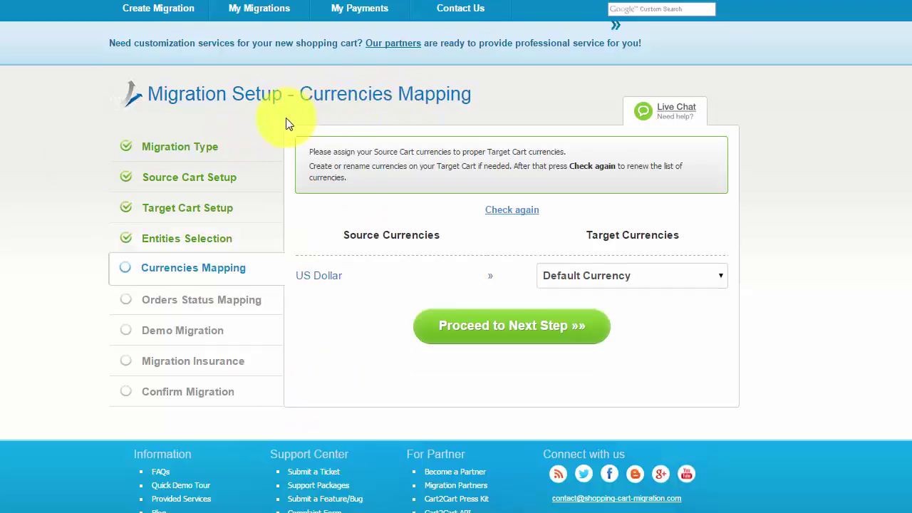
- Map US Dollar to Default Currency, keep the order status mapping, and reach Demo Migration
left_click(641, 277)
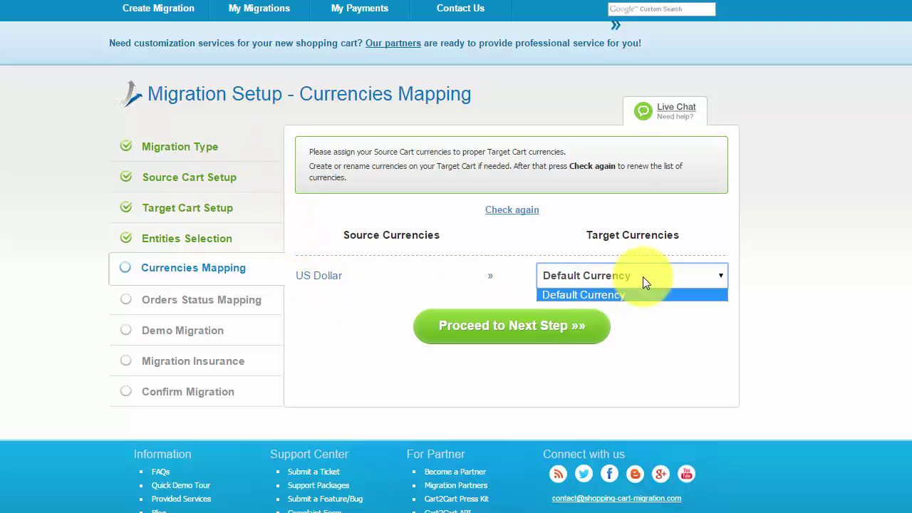
left_click(642, 296)
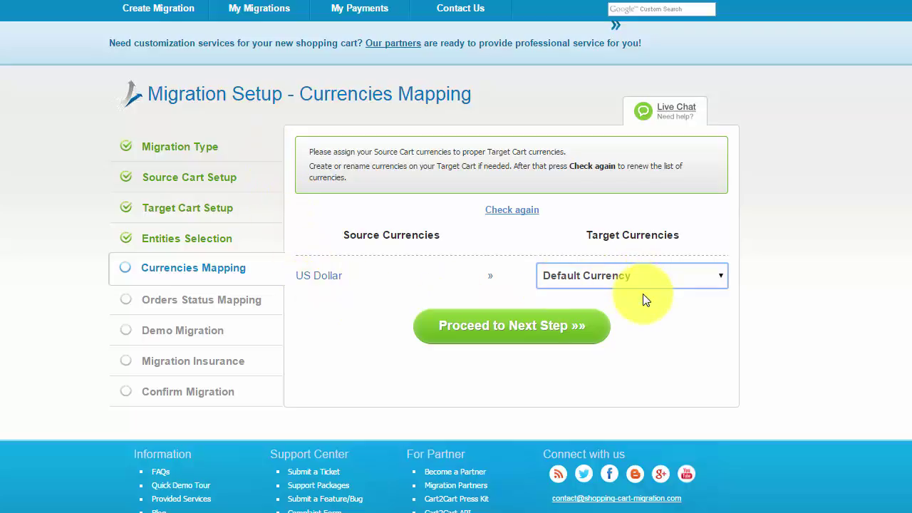
left_click(554, 333)
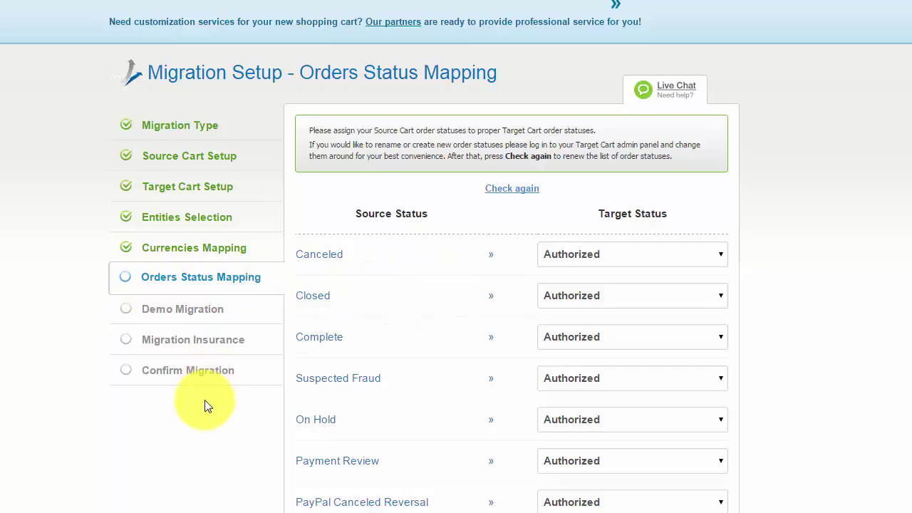
scroll(205, 406, "down", 5)
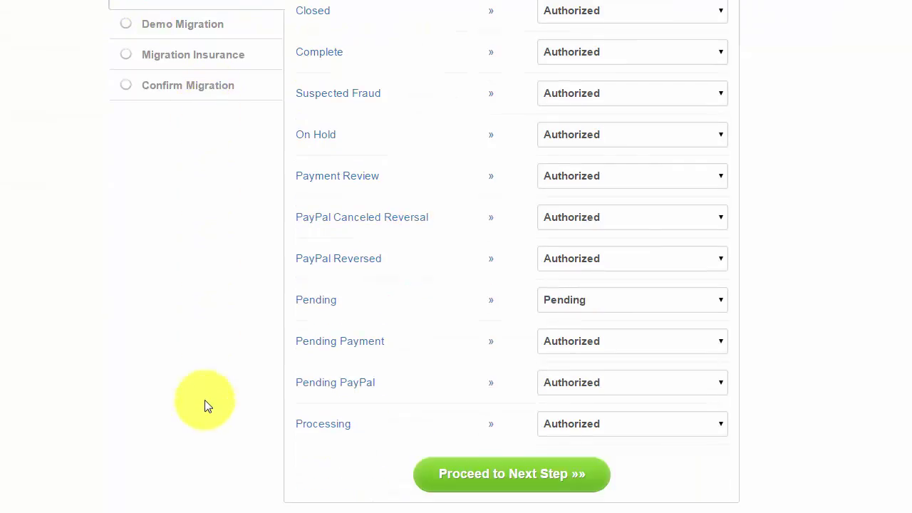
scroll(204, 406, "down", 1)
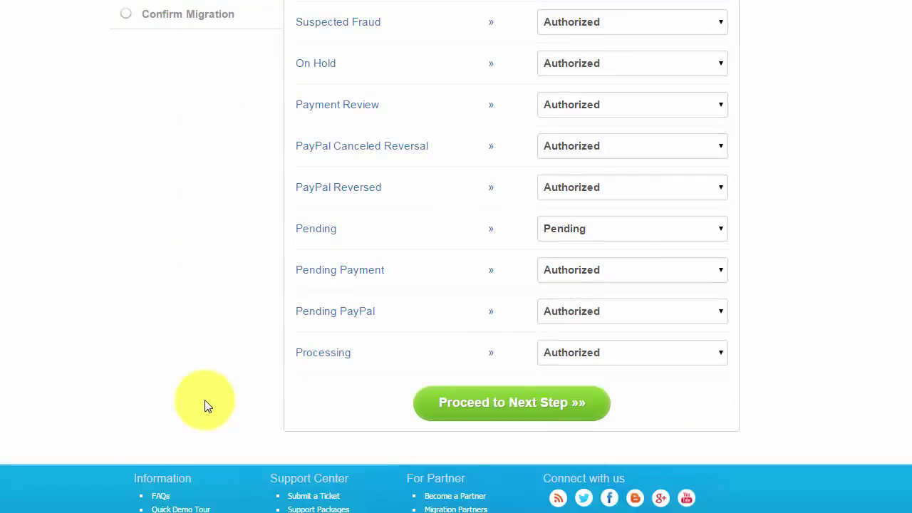
left_click(482, 412)
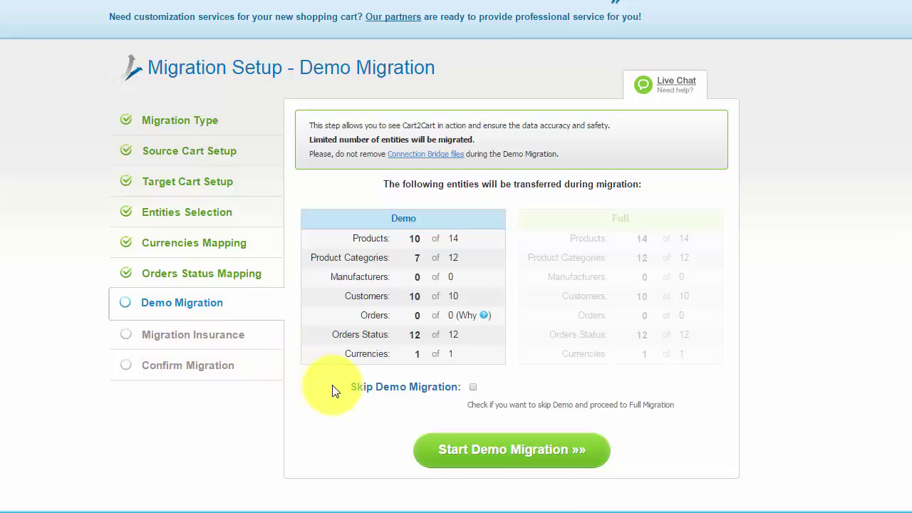
- Leave Skip Demo Migration unticked and start the demo migration
left_click(473, 387)
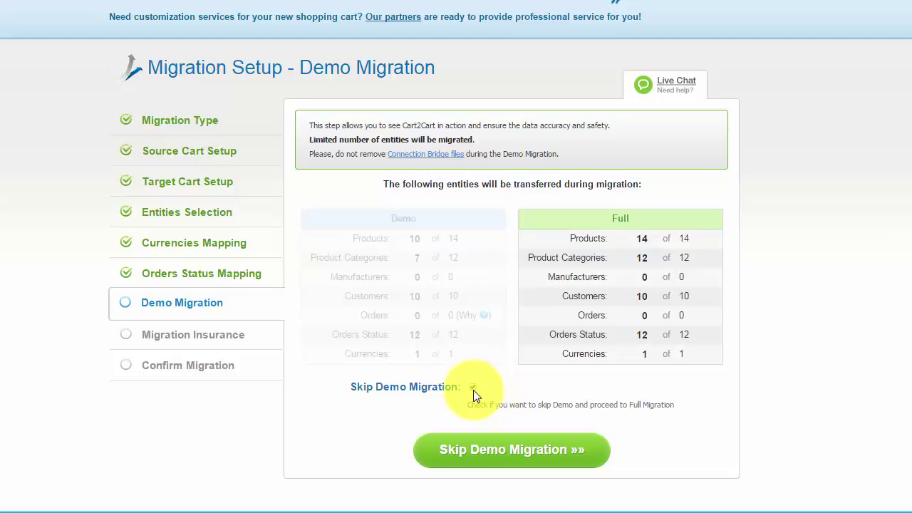
left_click(472, 388)
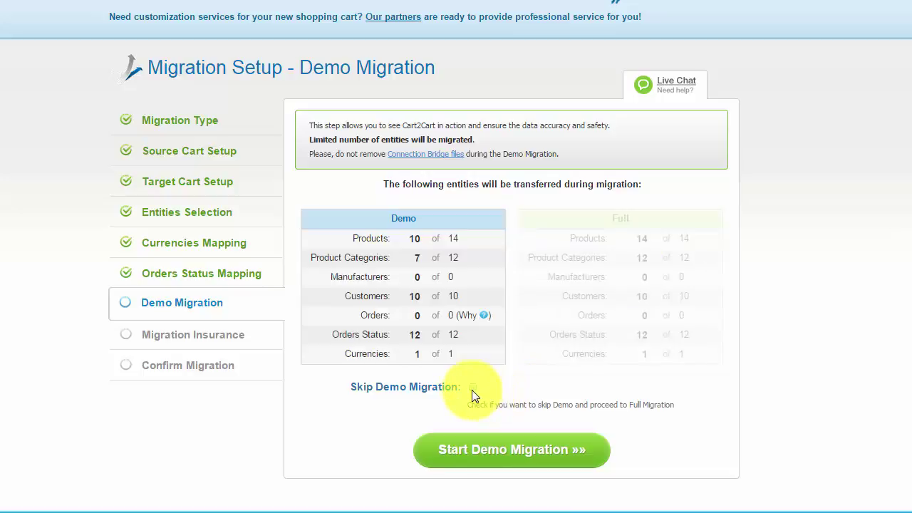
left_click(518, 456)
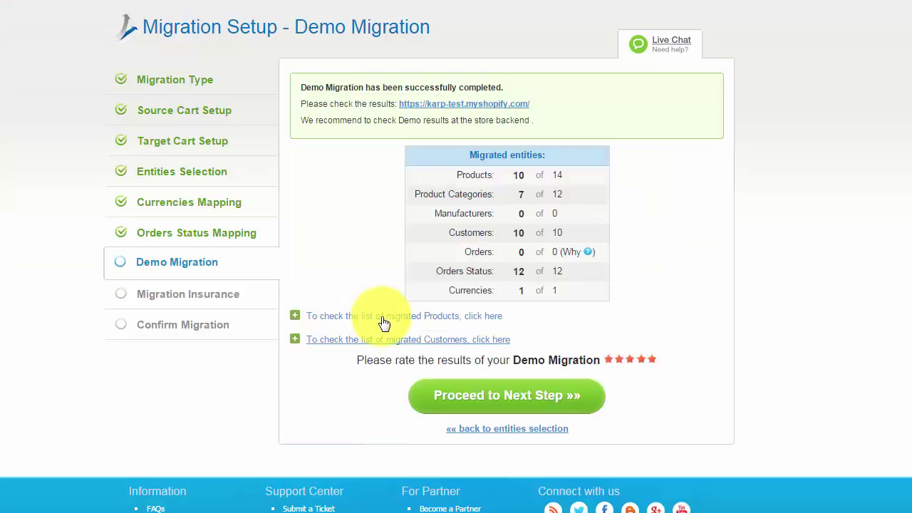
- Review the migrated products in Cart2Cart and Shopify, rate the demo five stars, and proceed
left_click(384, 317)
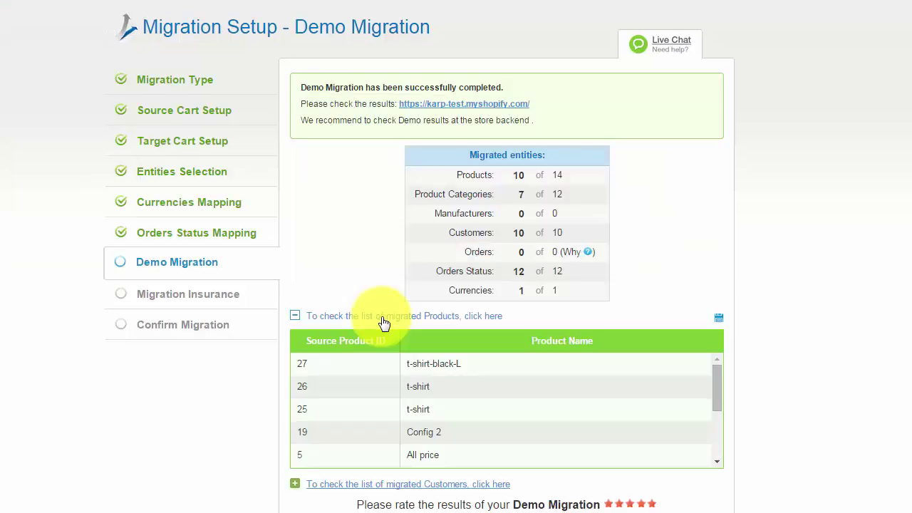
left_click(384, 318)
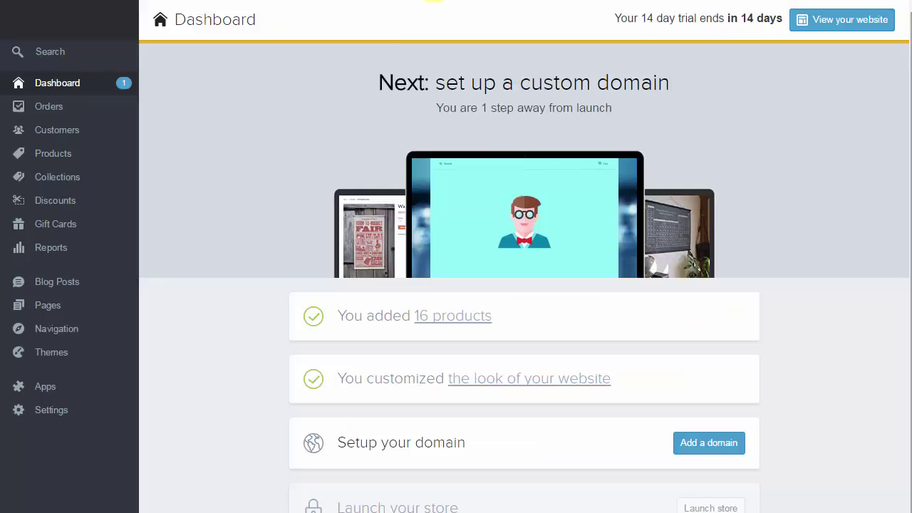
left_click(85, 156)
scroll(322, 193, "down", 5)
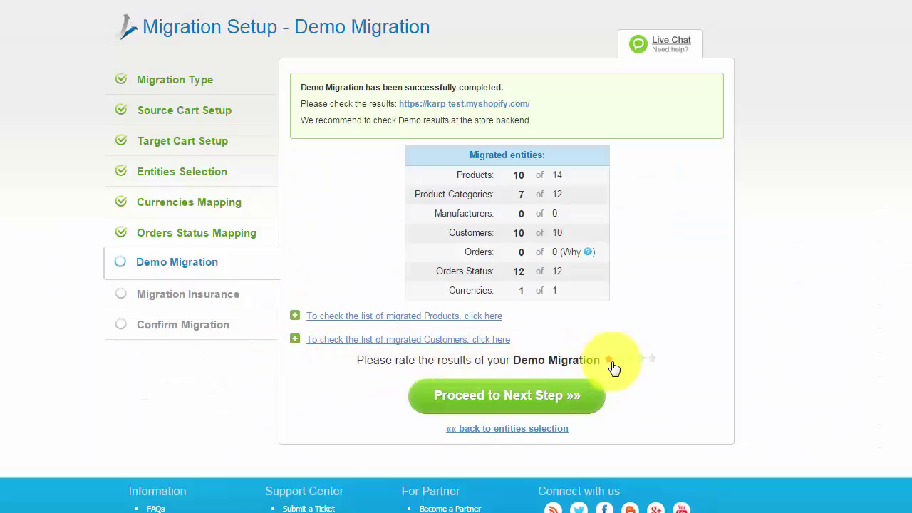
left_click(651, 361)
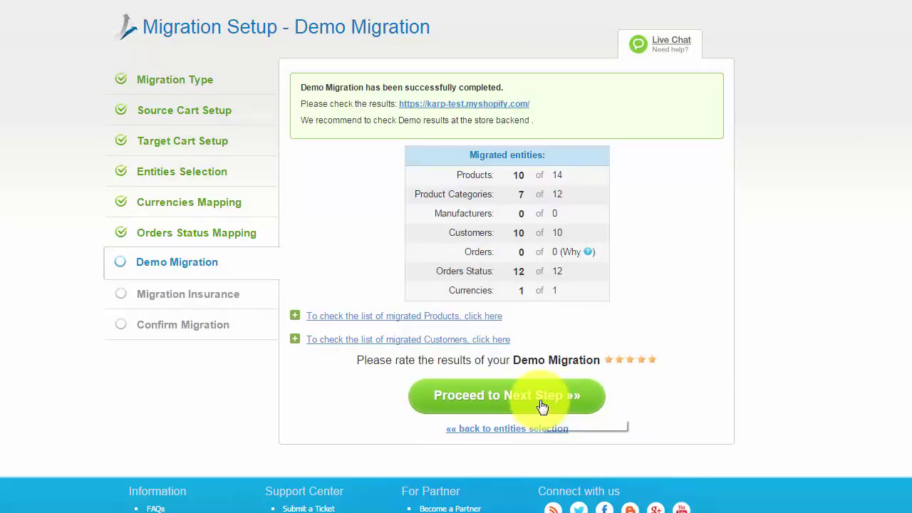
left_click(542, 405)
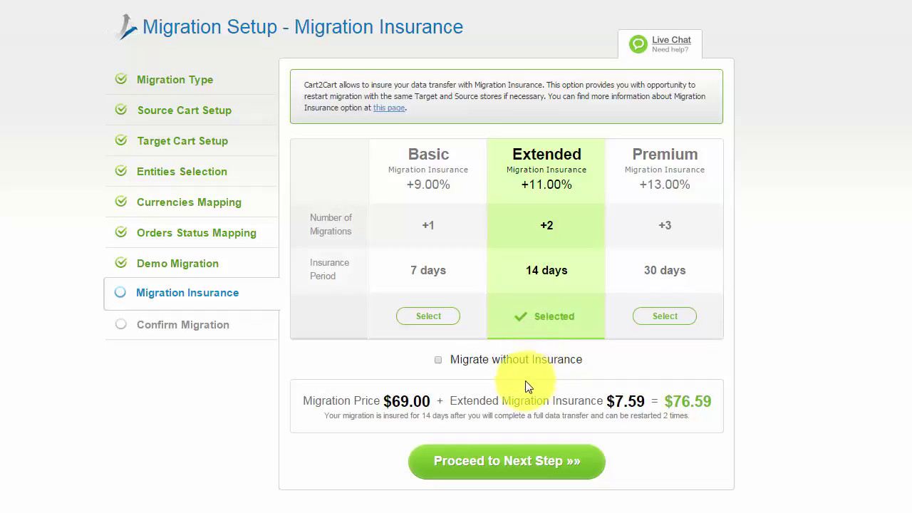
- Keep the Extended insurance plan and move on to the Confirm Migration step (49 entities, $76.59)
left_click(499, 467)
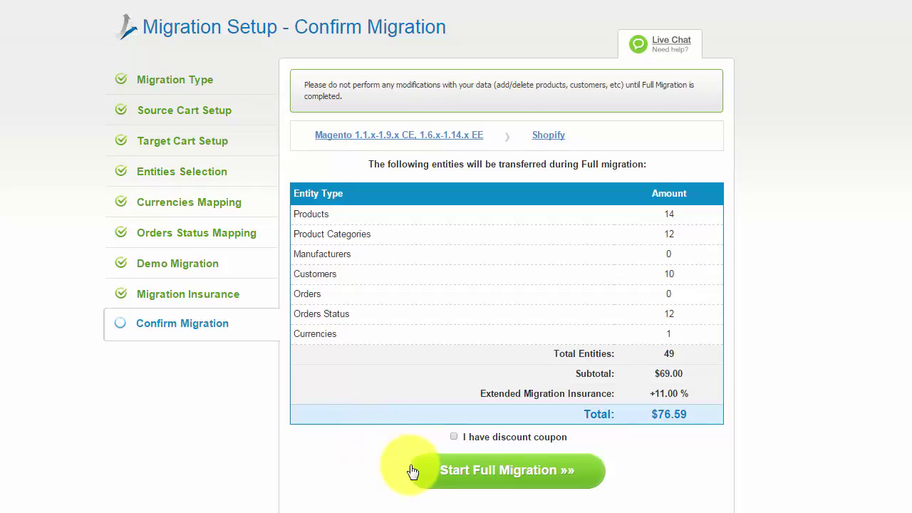
- Tick 'I have discount coupon' and start the full $76.59 Magento-to-Shopify migration
left_click(455, 437)
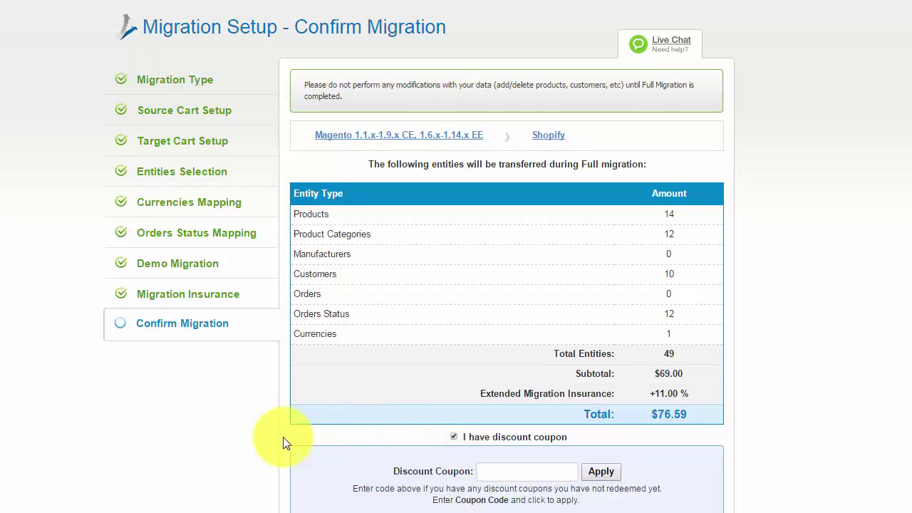
scroll(283, 444, "down", 1)
scroll(284, 443, "down", 1)
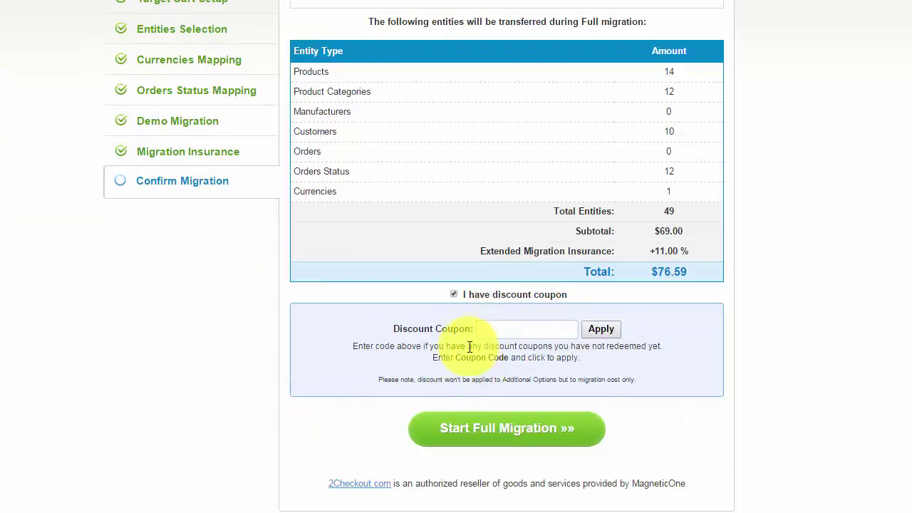
left_click(475, 435)
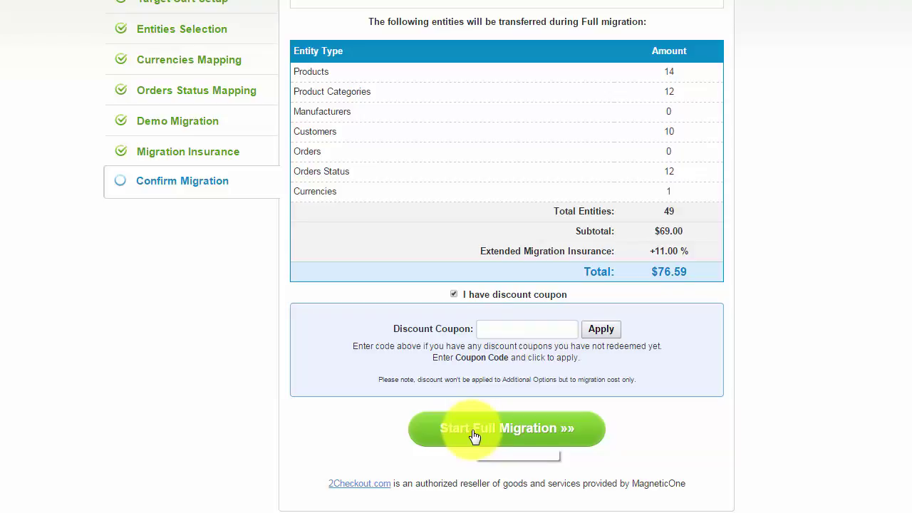